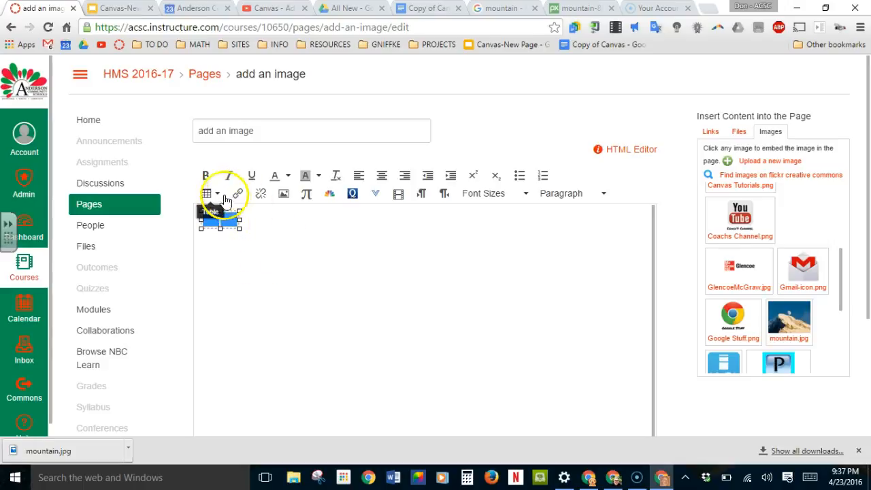
- Set the width of the two-column table to 100%
left_click(217, 193)
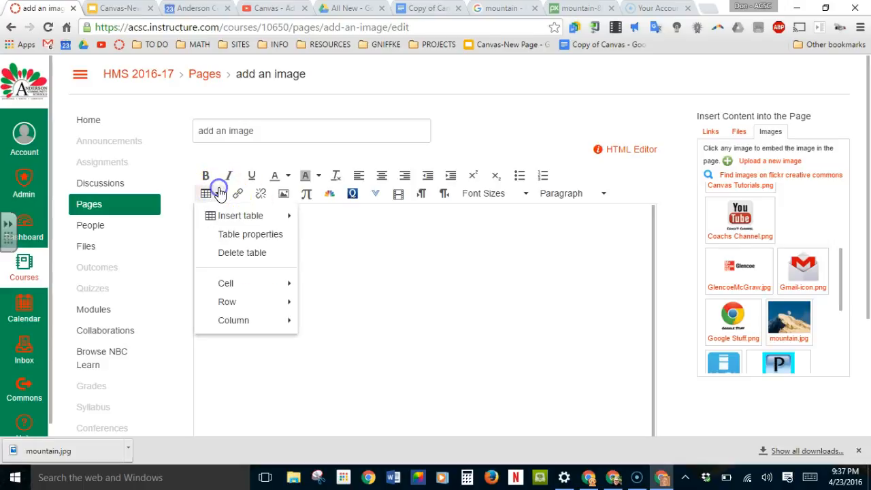
left_click(269, 234)
left_click(418, 219)
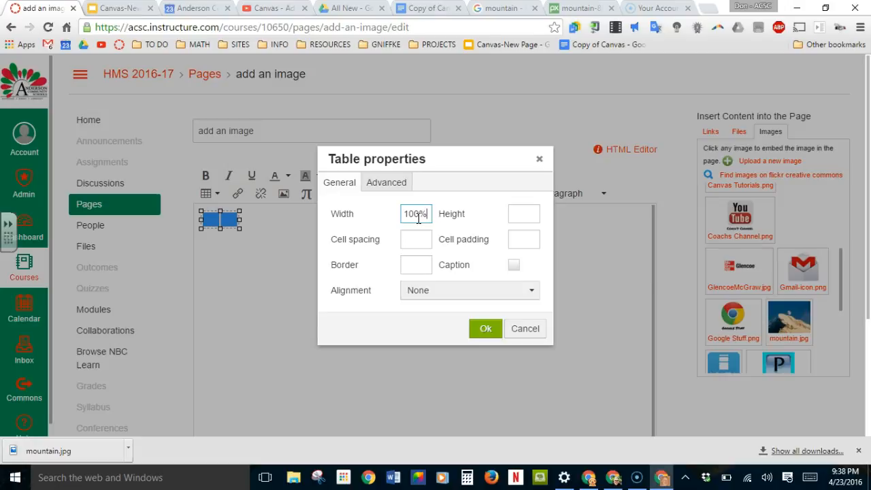
left_click(482, 330)
left_click(392, 246)
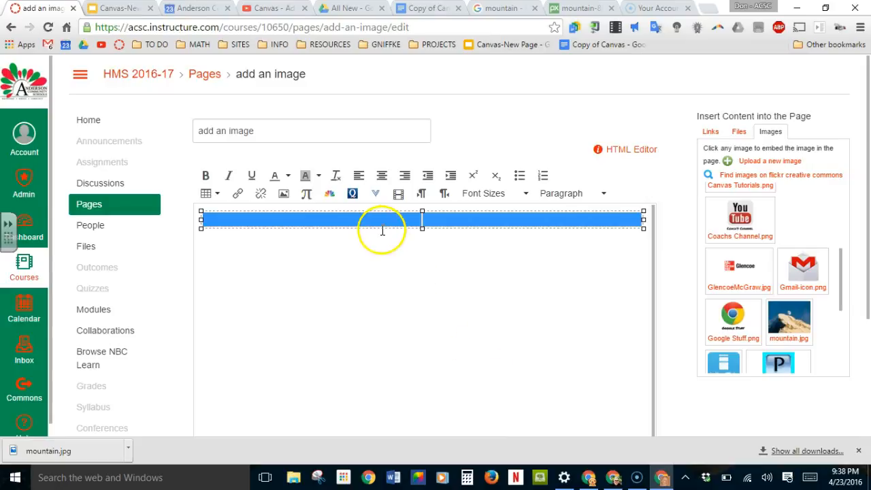
- Set the width of the table's left cell to 30%
left_click(380, 220)
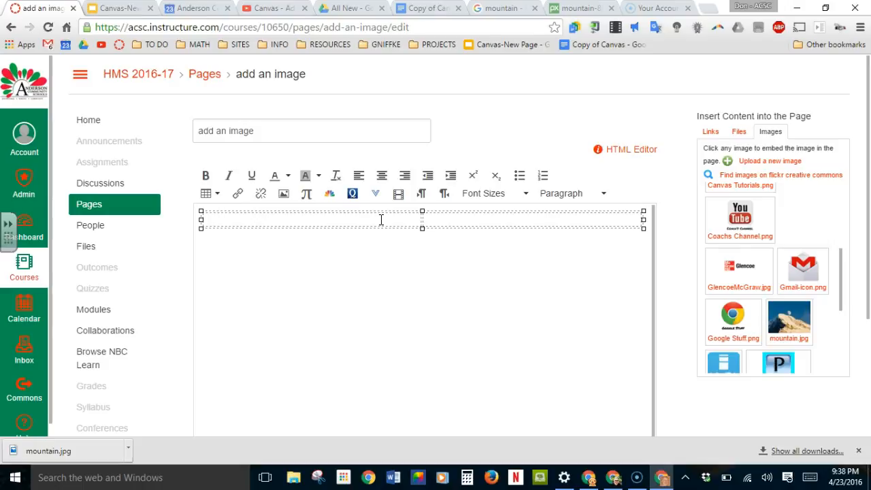
left_click(243, 216)
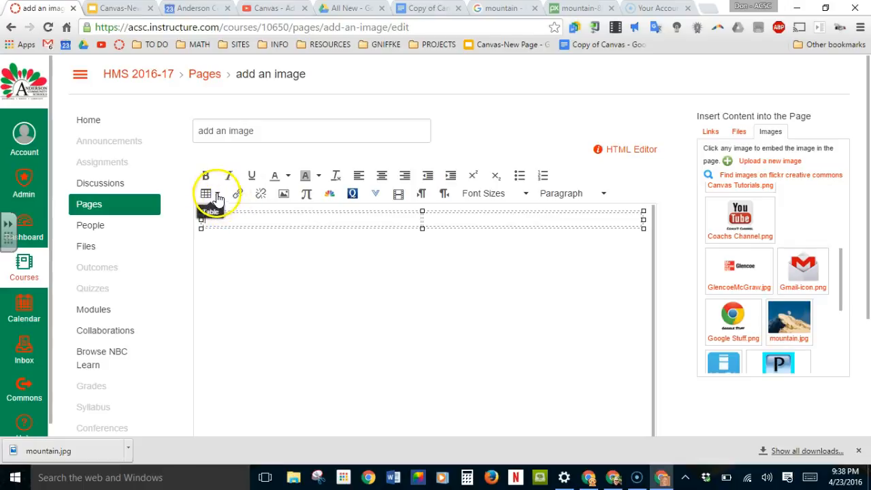
left_click(217, 195)
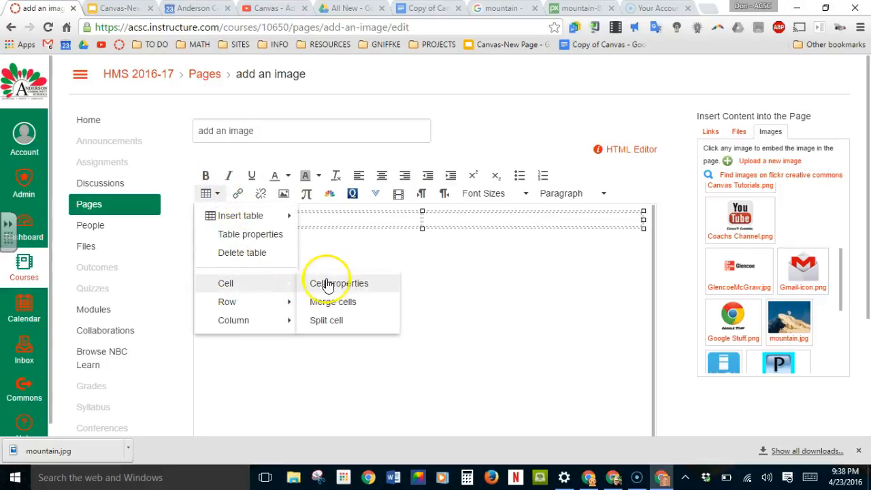
left_click(330, 283)
left_click(392, 231)
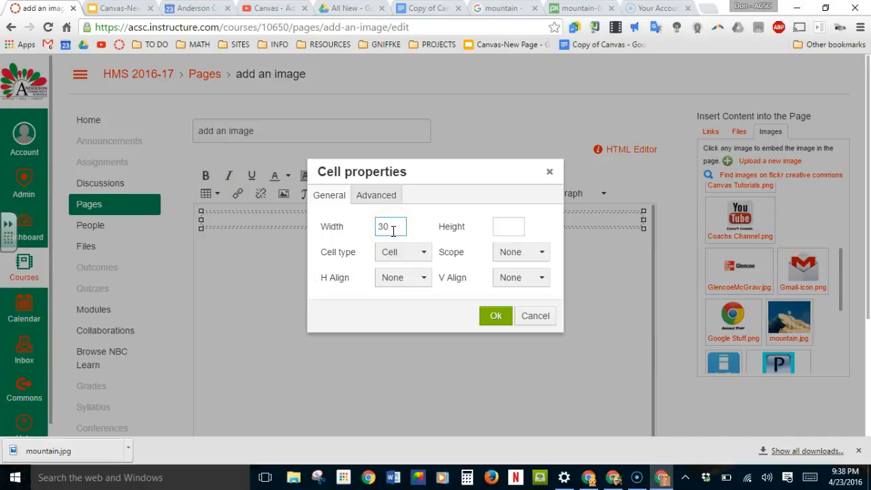
left_click(495, 315)
- Set the width of the table's right cell to 70%
left_click(473, 223)
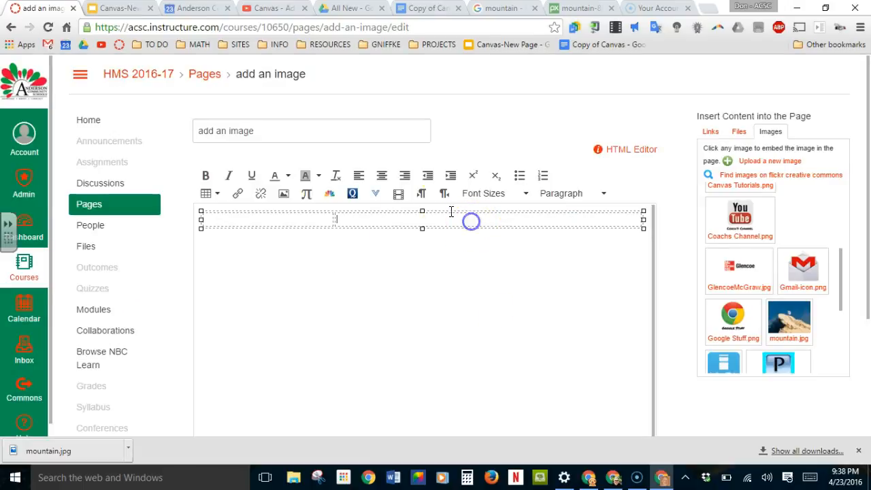
left_click(208, 193)
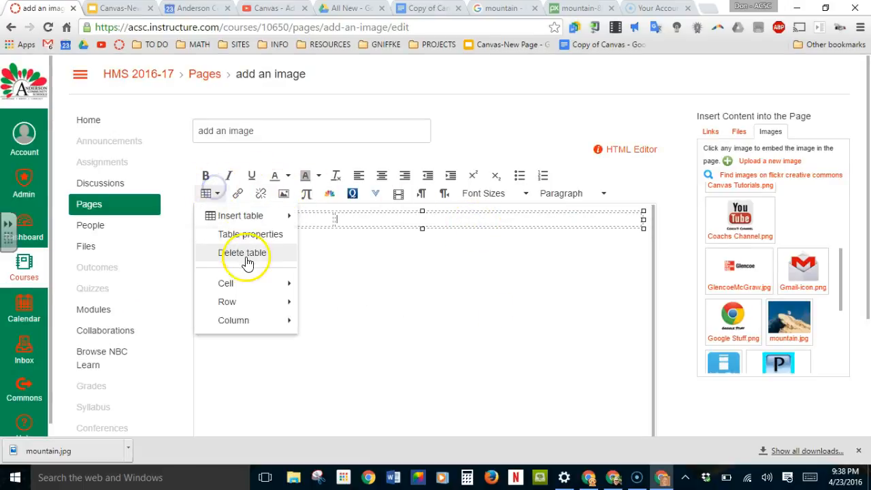
mouse_move(282, 292)
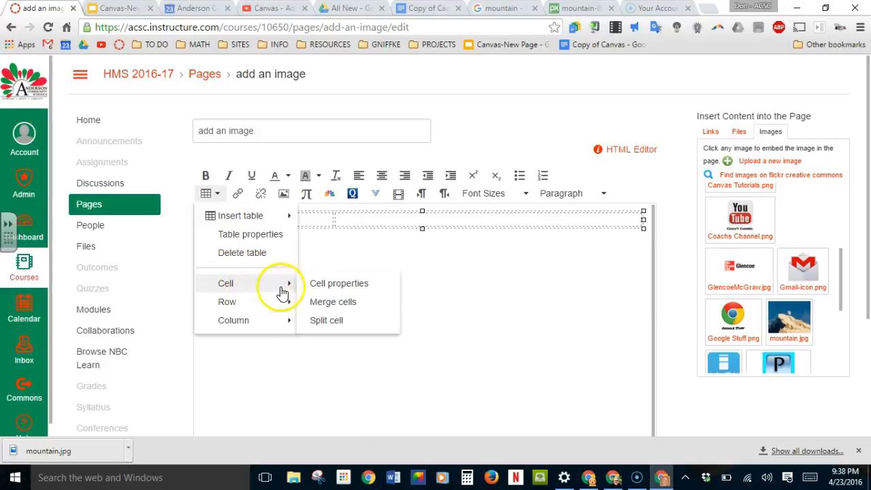
left_click(325, 286)
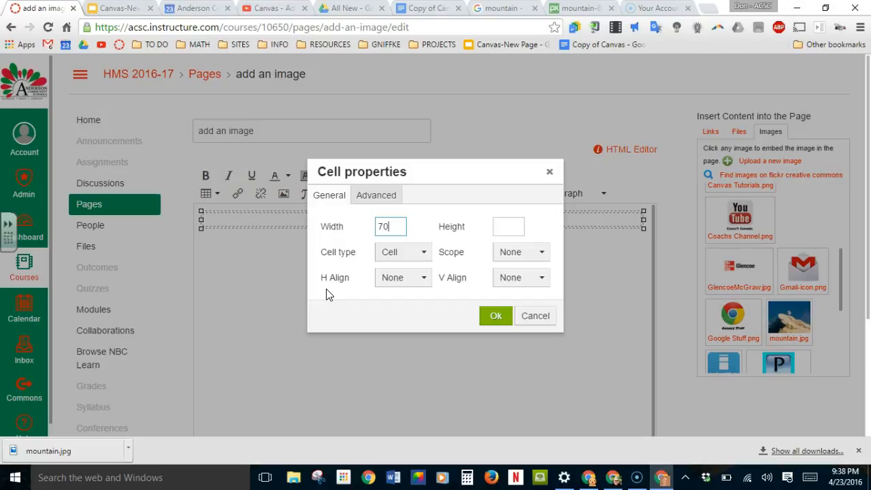
left_click(496, 317)
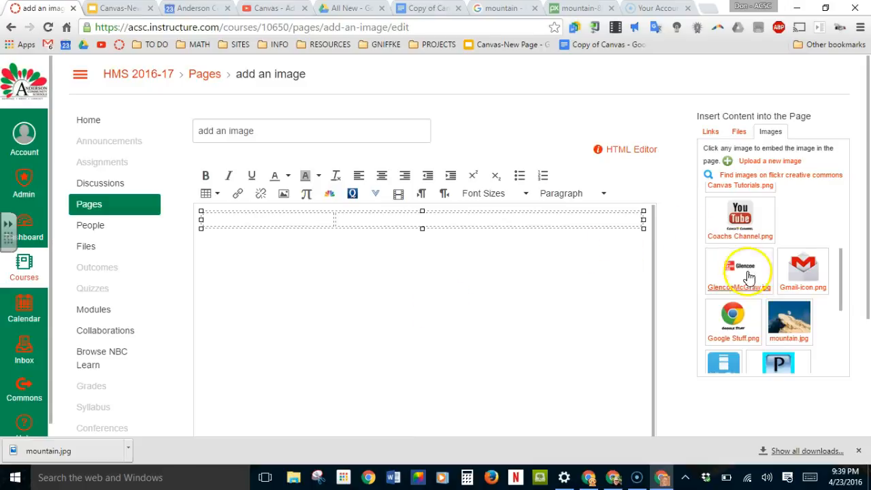
- Insert the course image mountain.jpg into the table's left cell
left_click_drag(786, 320, 294, 217)
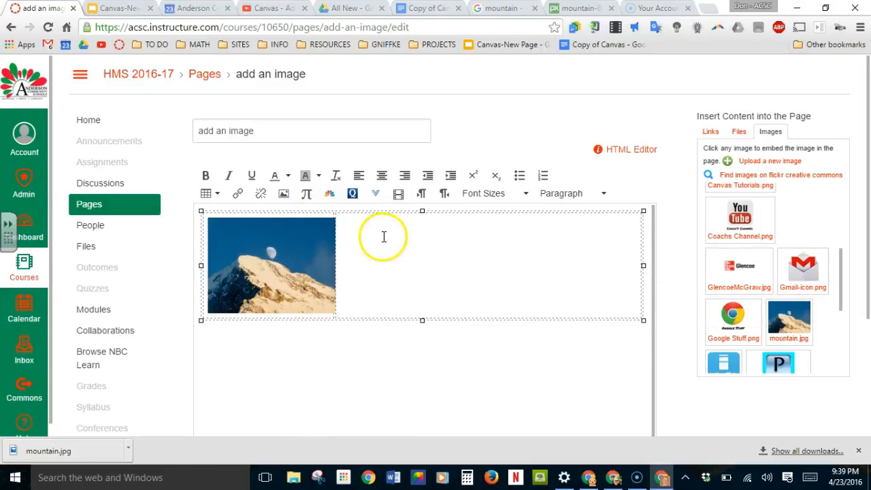
- Write "This is the image of a mountain that I found on the internet." at 24pt in the table's right cell
left_click(385, 281)
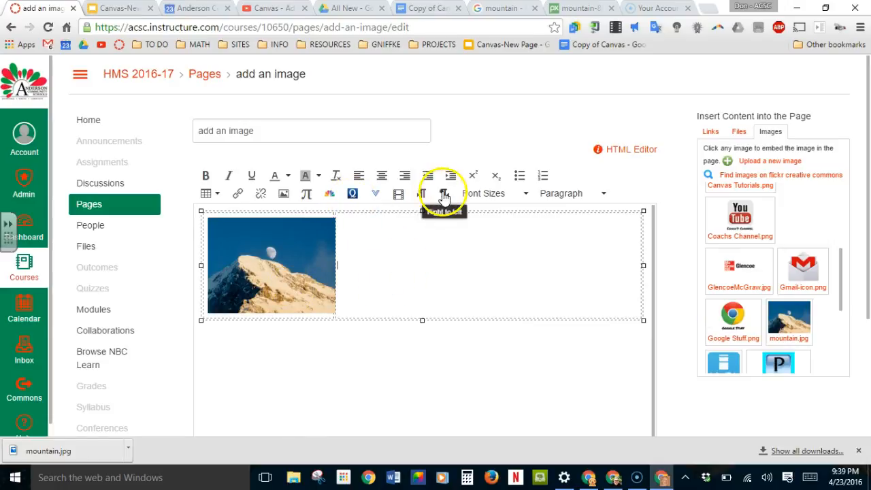
left_click(471, 193)
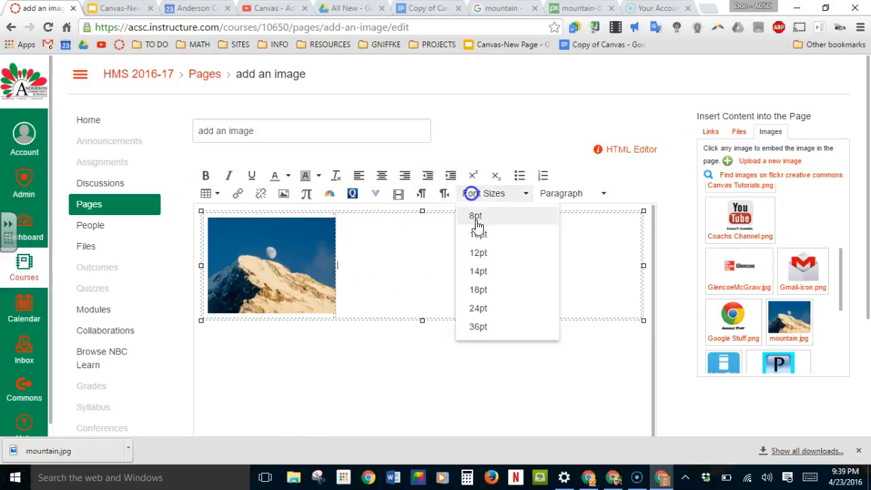
left_click(479, 308)
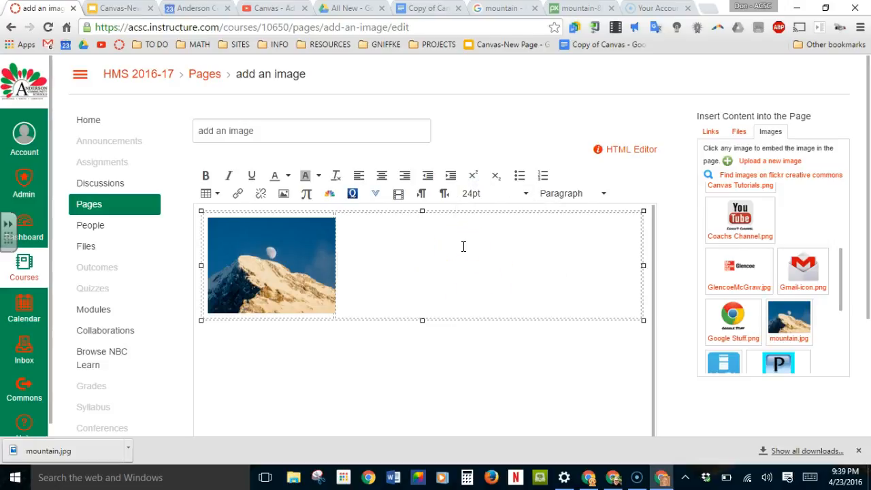
type("This is the im")
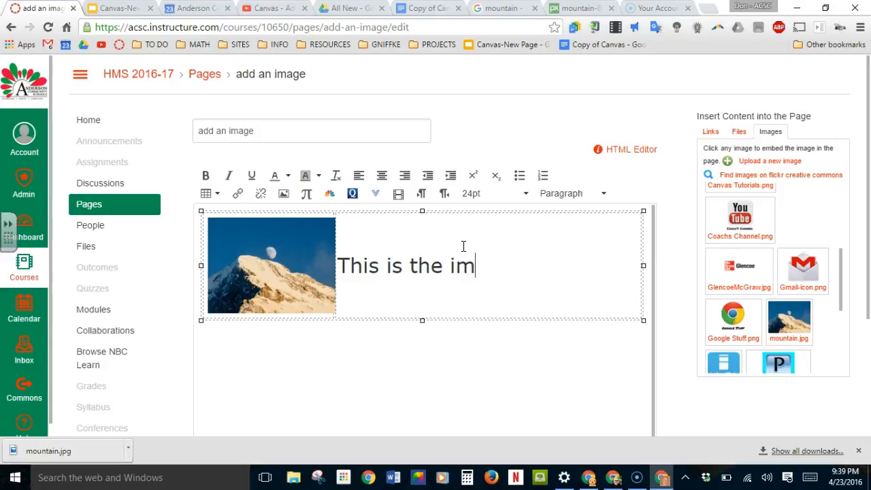
type("age of a mountai")
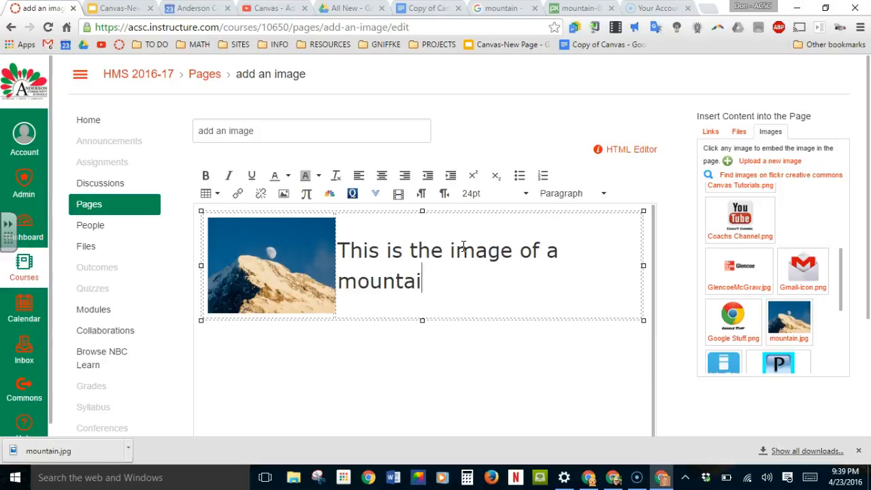
type("n that I ")
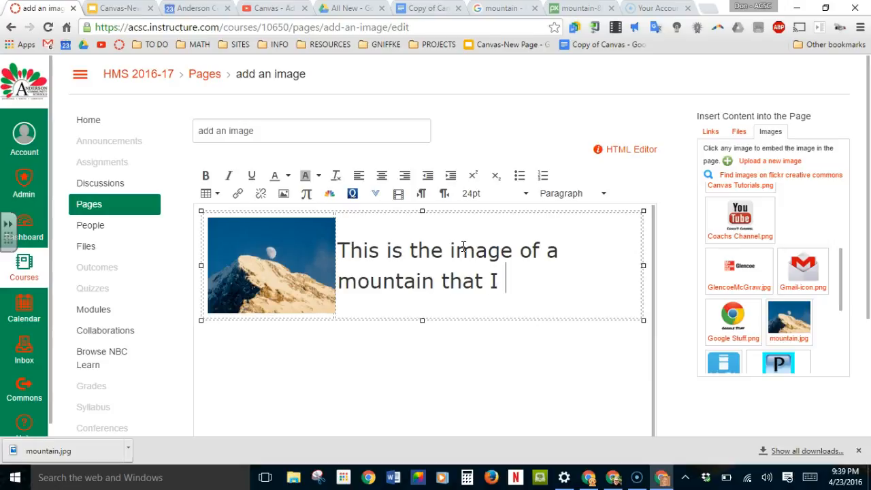
type("found on ")
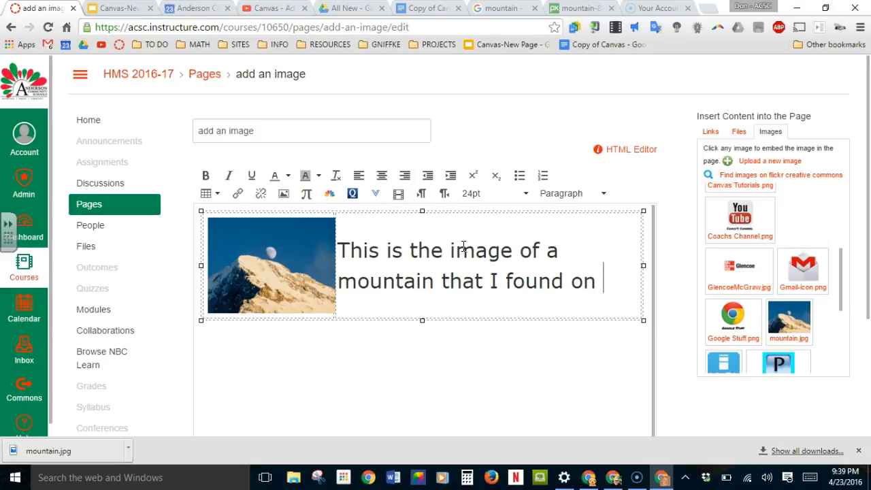
type("the internet.")
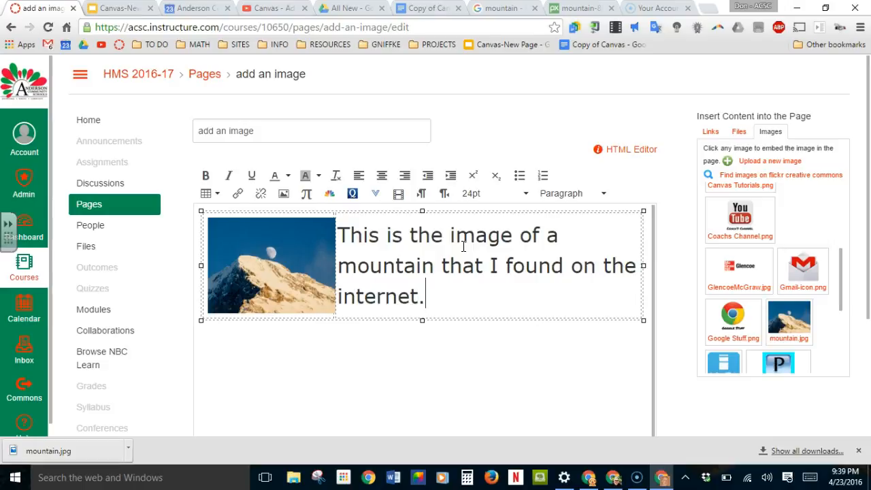
left_click(386, 362)
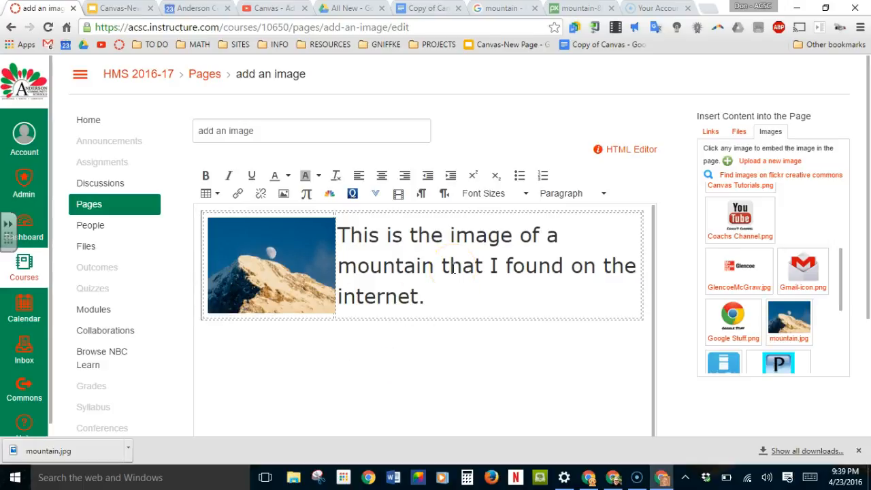
- Shrink the mountain image slightly so it fits inside its cell, and save the page
left_click(318, 295)
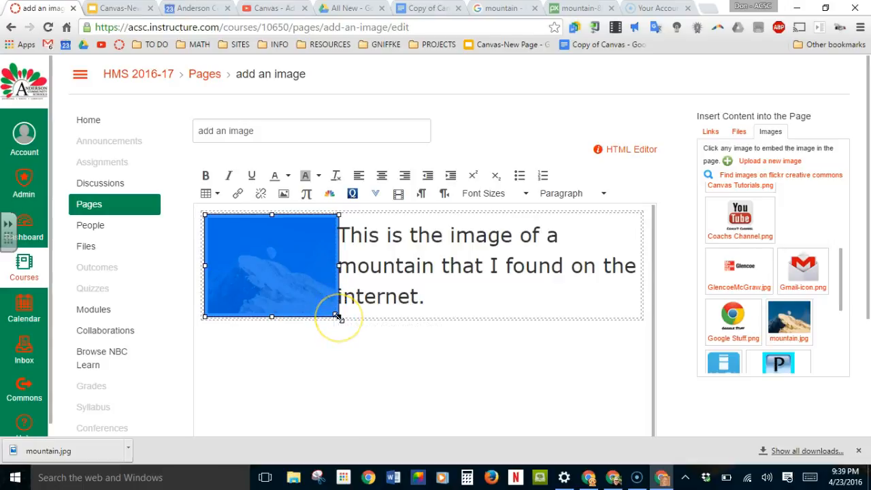
mouse_move(339, 318)
left_mouse_down()
mouse_move(443, 381)
mouse_move(389, 331)
mouse_move(333, 308)
left_mouse_up()
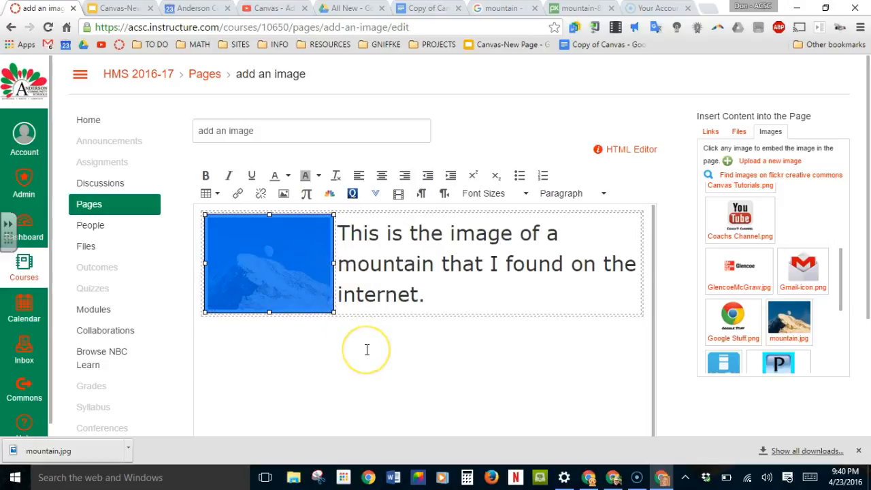
scroll(477, 342, "down", 3)
left_click(638, 403)
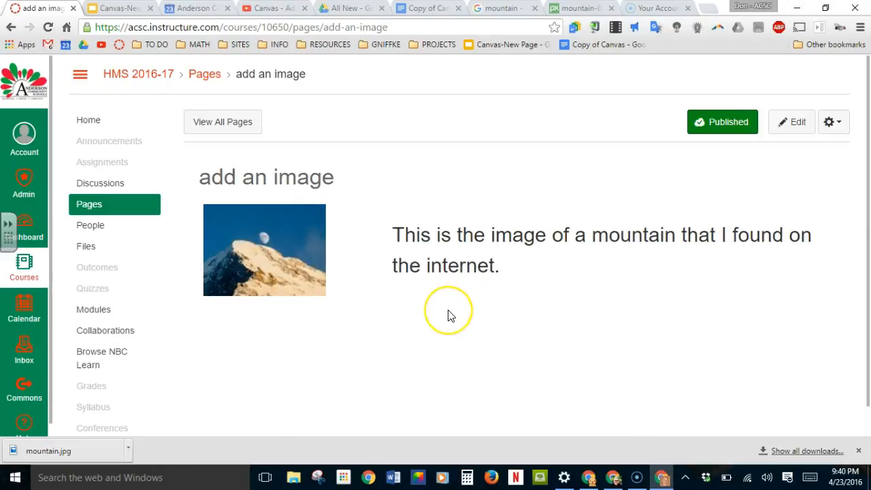
- Check the saved page's layout at smaller and larger browser zoom levels, and reset the zoom to default
key("ctrl+minus")
key("ctrl+minus")
key("ctrl+minus")
key("ctrl+minus")
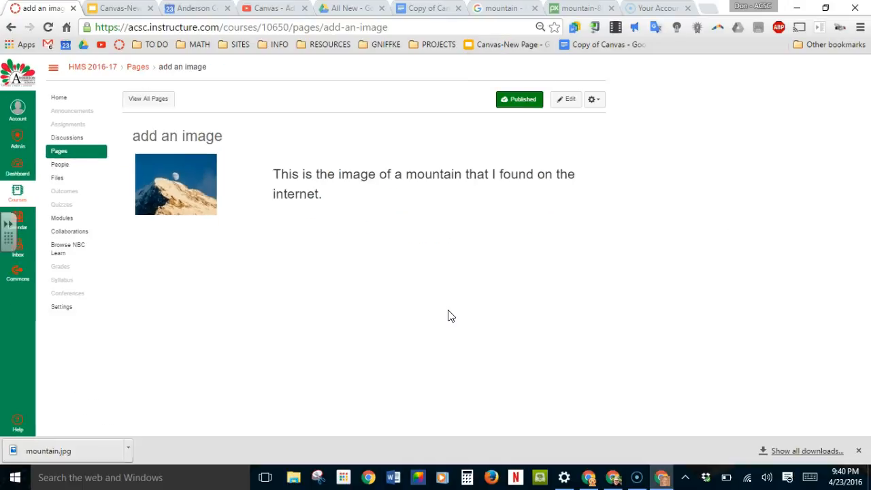
key("ctrl+plus")
key("ctrl+plus")
key("ctrl+plus")
key("ctrl+plus")
key("ctrl+plus")
key("ctrl+plus")
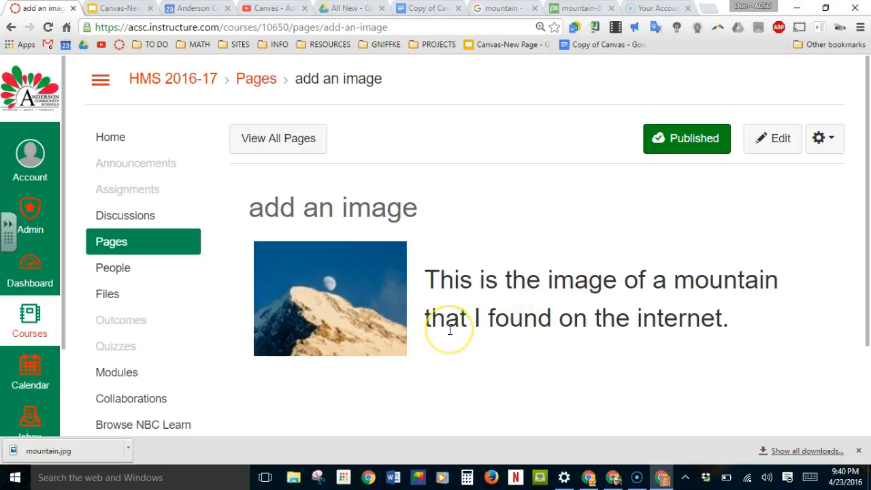
left_click(541, 27)
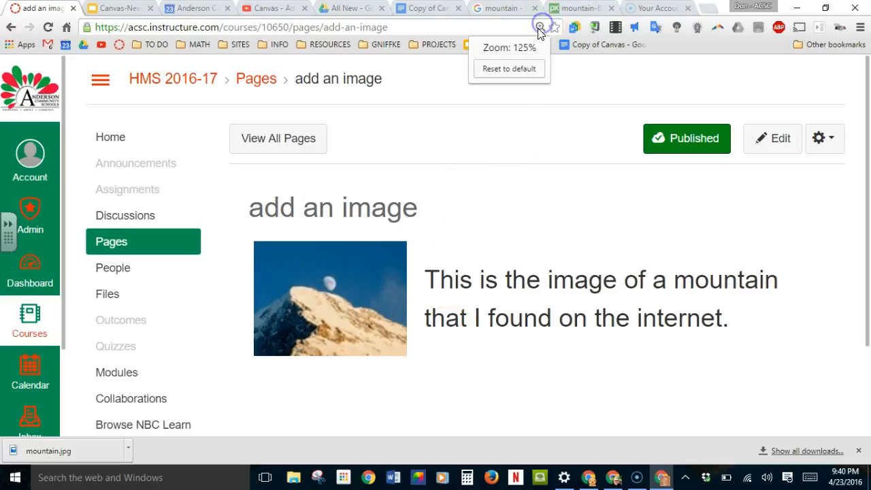
left_click(513, 68)
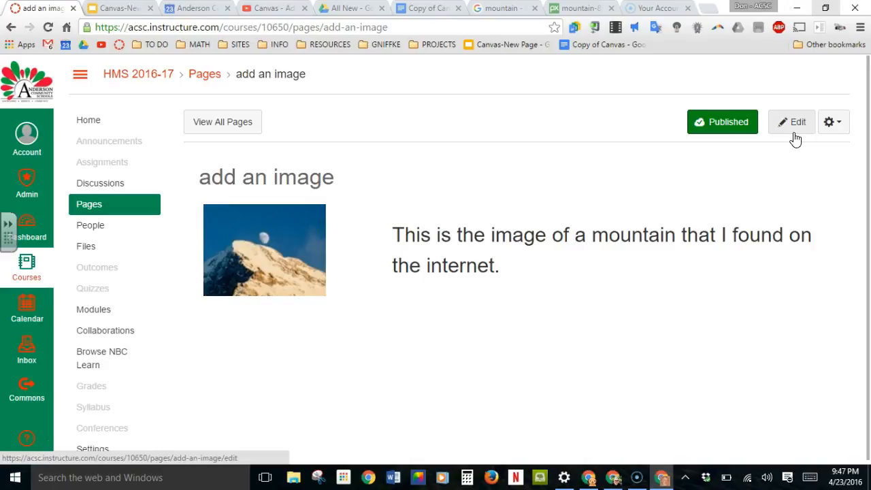
- Reopen the page for editing and insert a 4 x 1 table below the existing image table
left_click(788, 128)
left_click(786, 124)
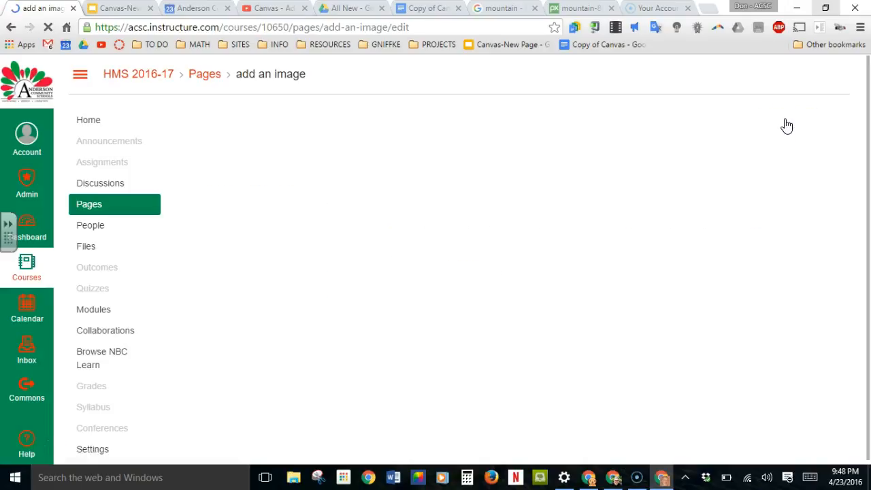
left_click(766, 132)
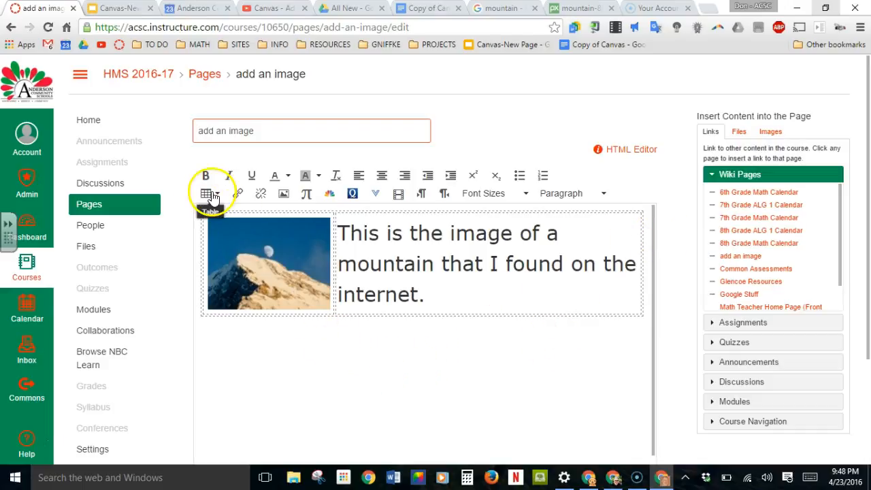
left_click(647, 297)
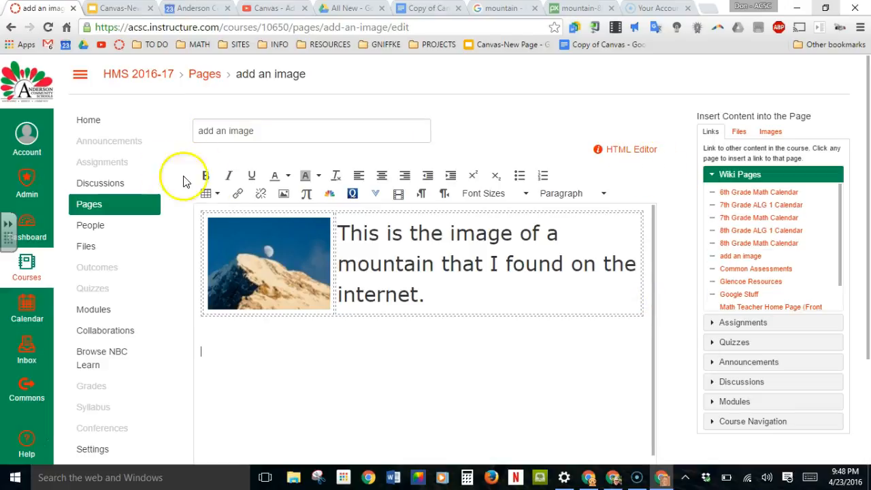
left_click(210, 194)
mouse_move(235, 212)
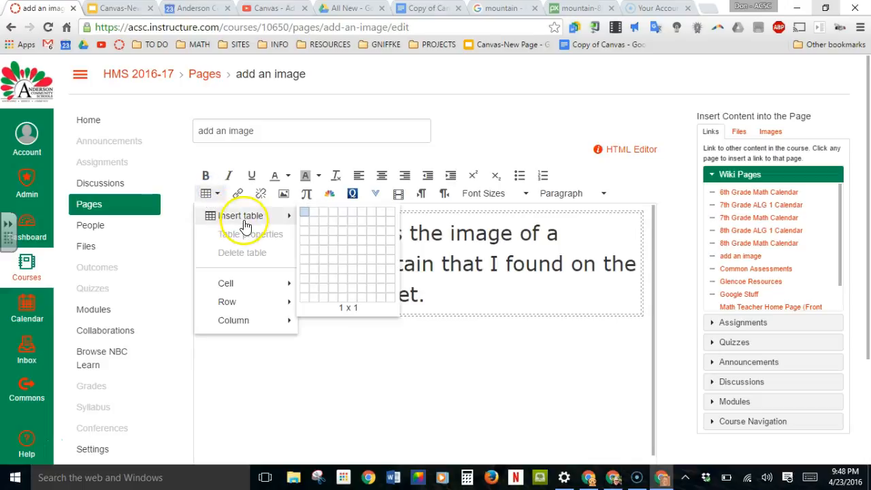
left_click(330, 215)
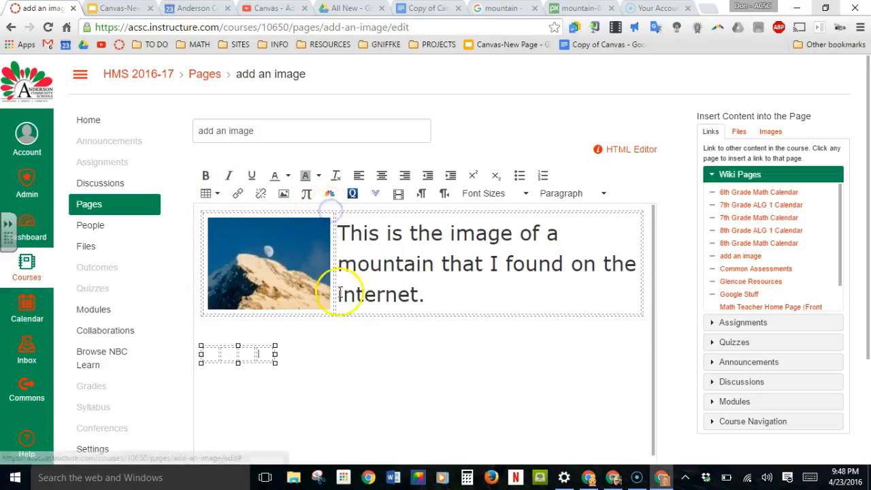
- Set the new four-cell table's width to 80% and its alignment to Center
left_click(209, 194)
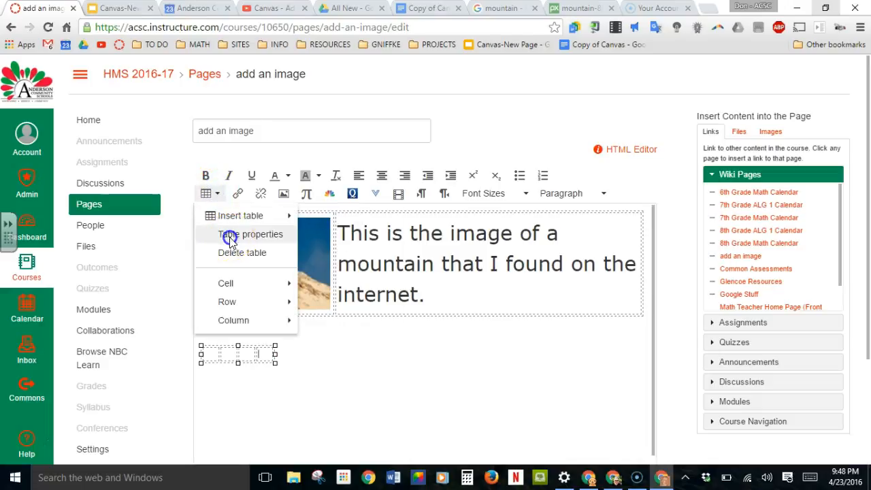
left_click(225, 238)
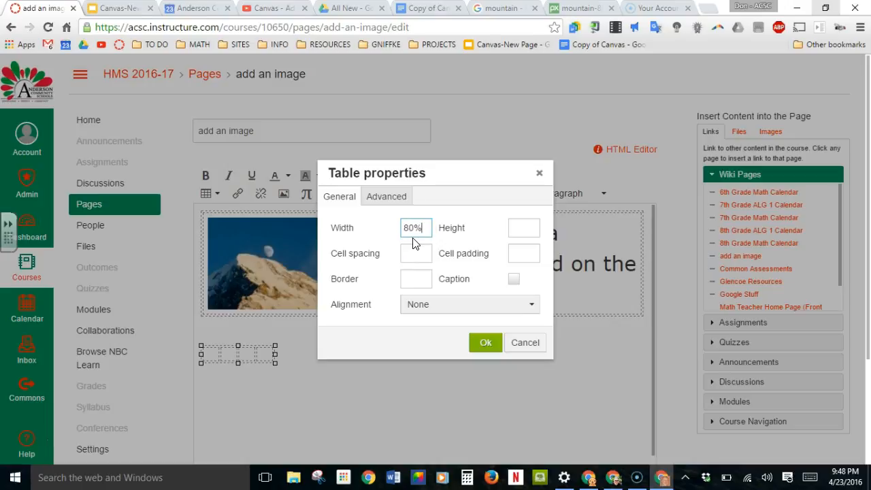
left_click(433, 305)
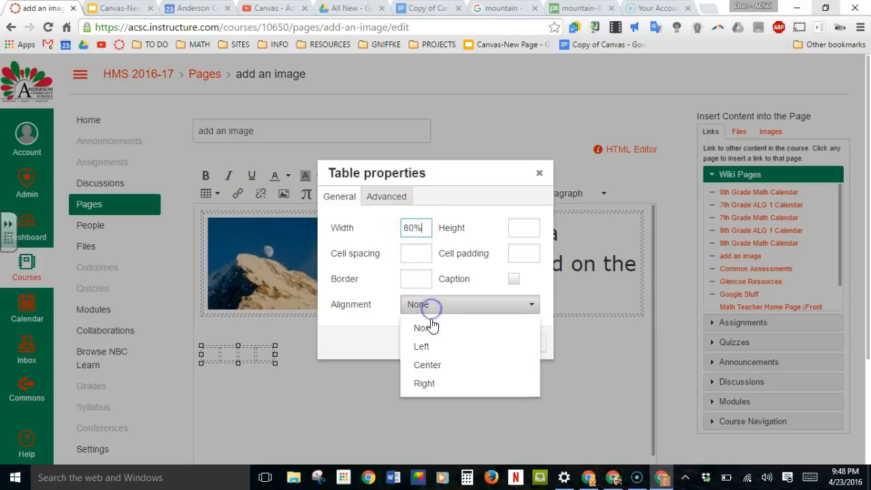
left_click(425, 366)
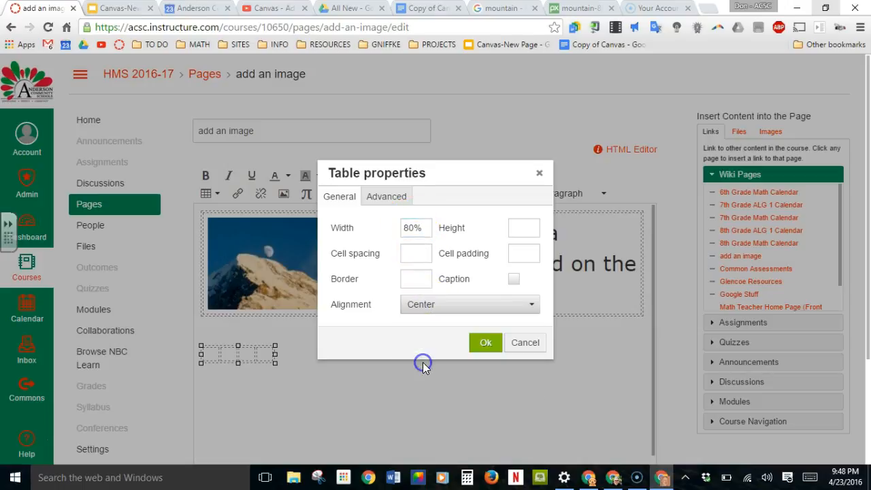
left_click(479, 343)
- Select all four cells of the lower table and set their cell width to 25
left_click_drag(301, 352, 553, 360)
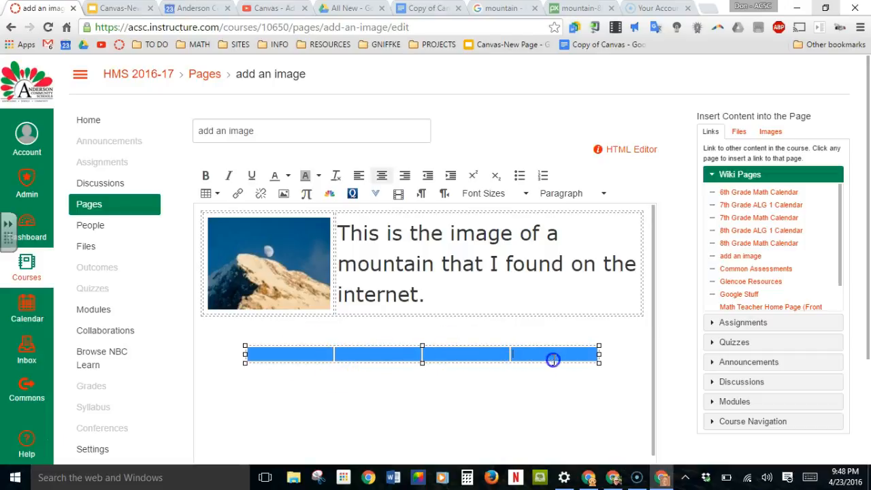
left_click(218, 196)
mouse_move(247, 284)
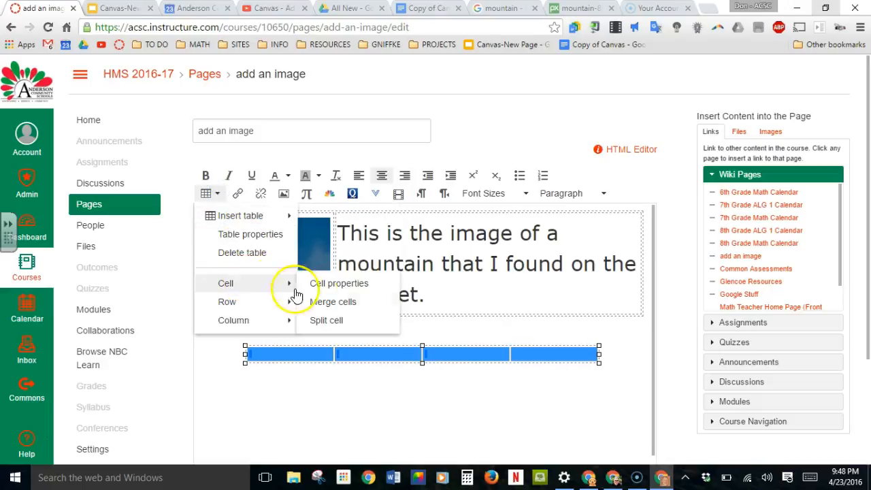
left_click(335, 282)
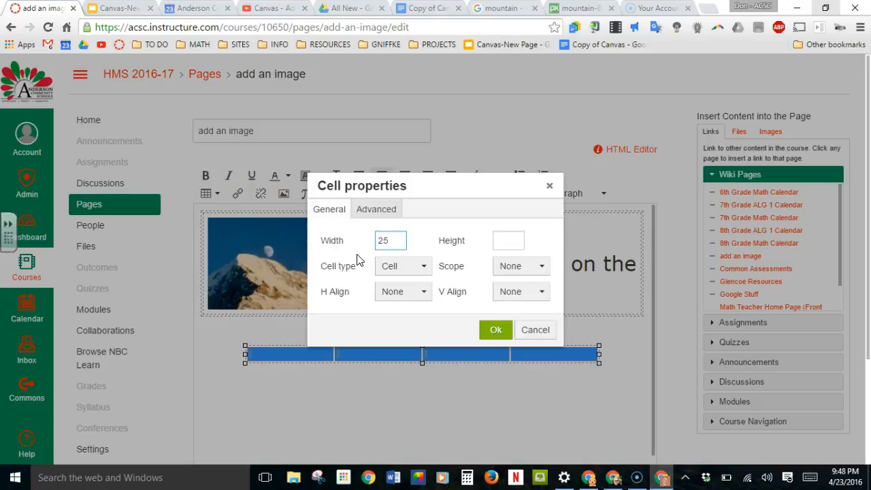
left_click(496, 330)
left_click(465, 426)
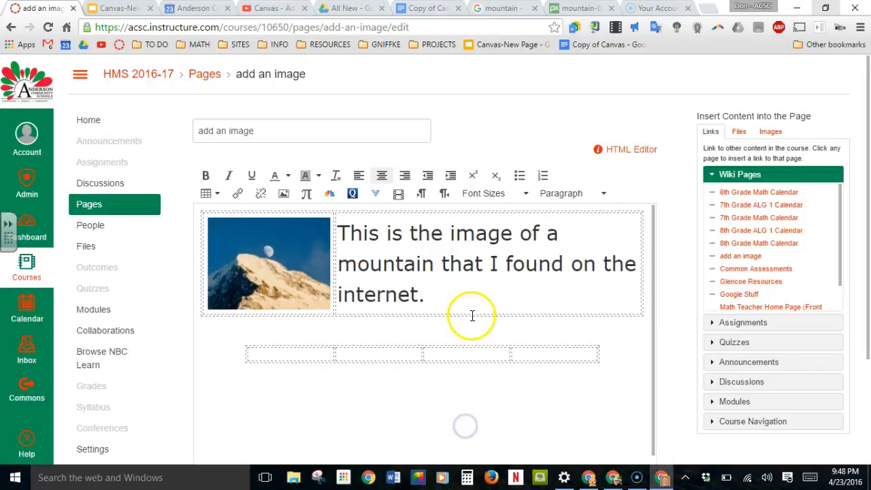
- Fill the lower table's cells, in order, with the course images anderson_logo.jpg, Calendar.png, the Canvas Tutorials image and Gmail-icon.png
left_click(769, 134)
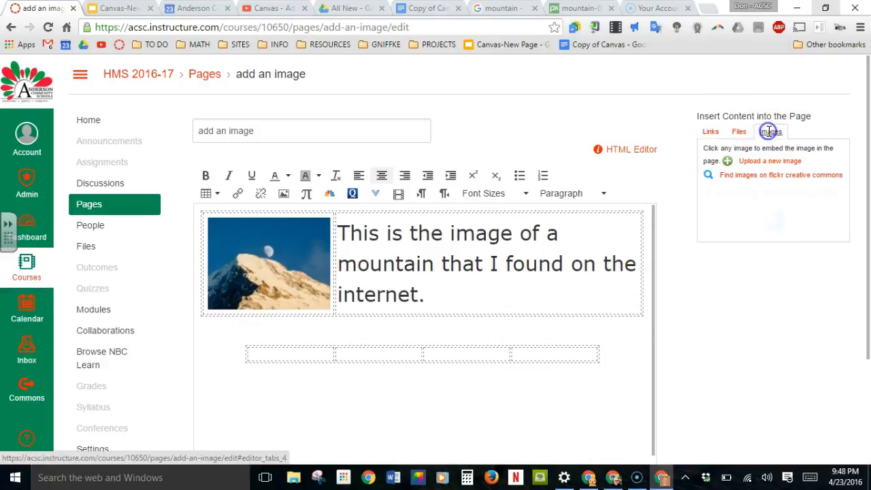
scroll(631, 179, "down", 1)
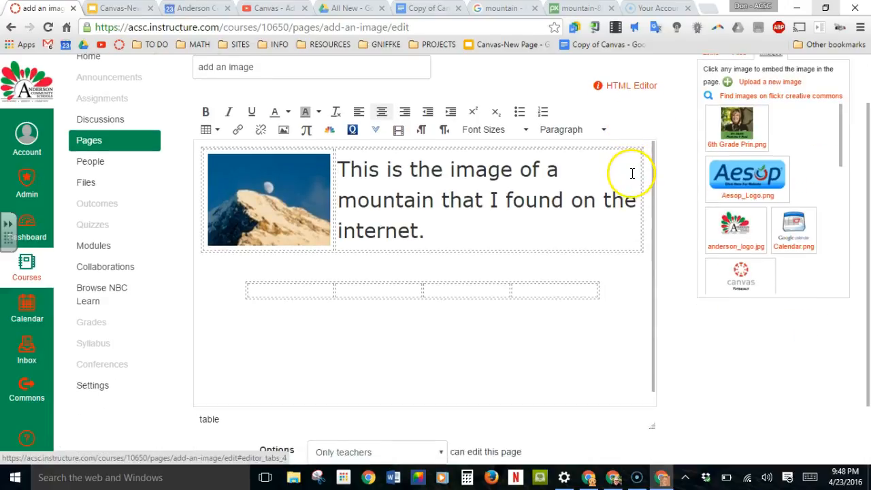
left_click_drag(718, 231, 303, 298)
left_click_drag(789, 228, 401, 340)
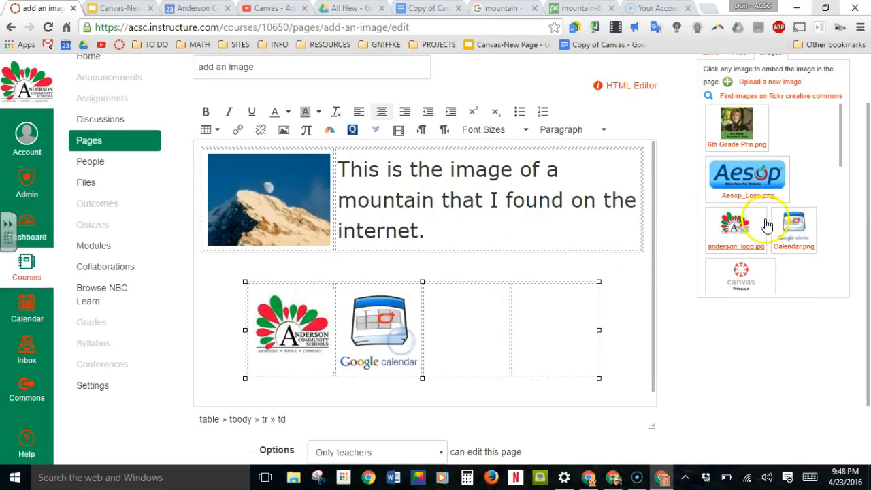
left_click_drag(743, 275, 485, 330)
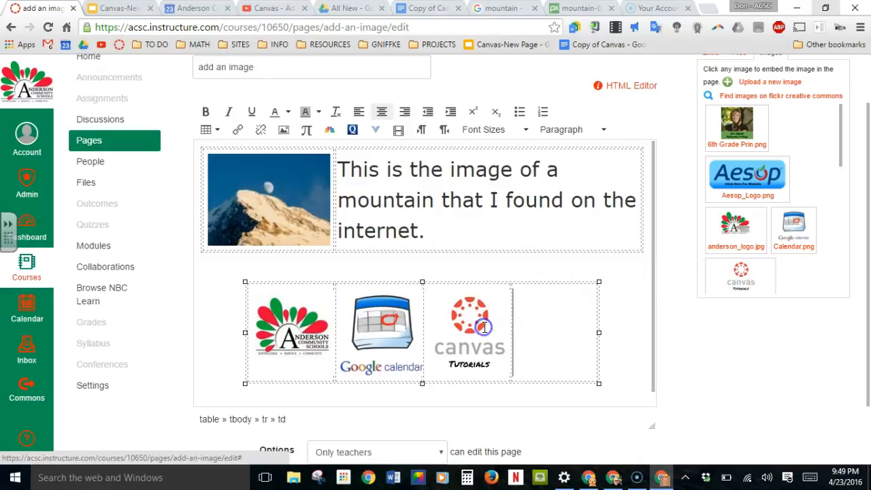
scroll(817, 184, "up", 2)
scroll(801, 209, "down", 3)
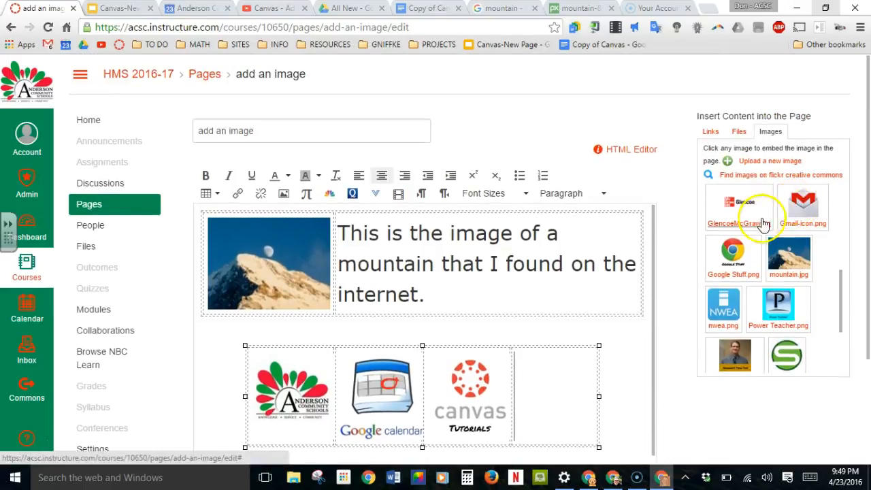
left_click_drag(788, 213, 544, 403)
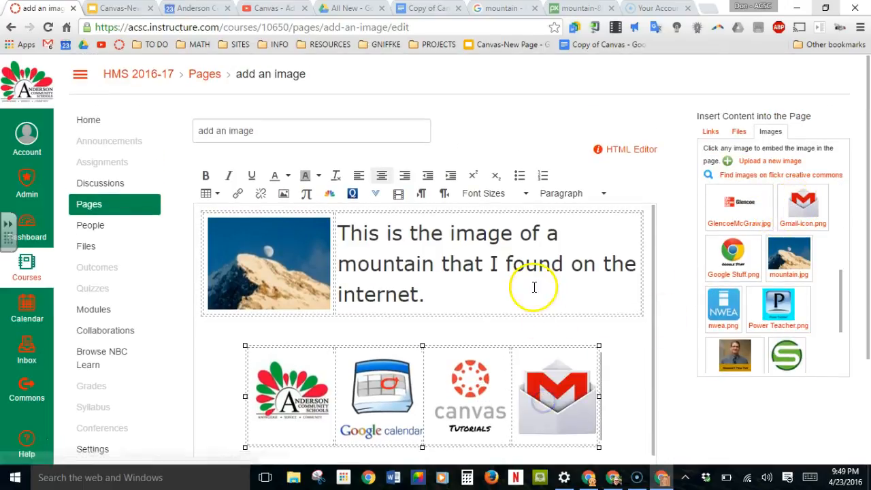
- Shrink the Anderson logo and Google Calendar images slightly so each fits inside its table cell
scroll(570, 324, "down", 2)
scroll(574, 318, "up", 1)
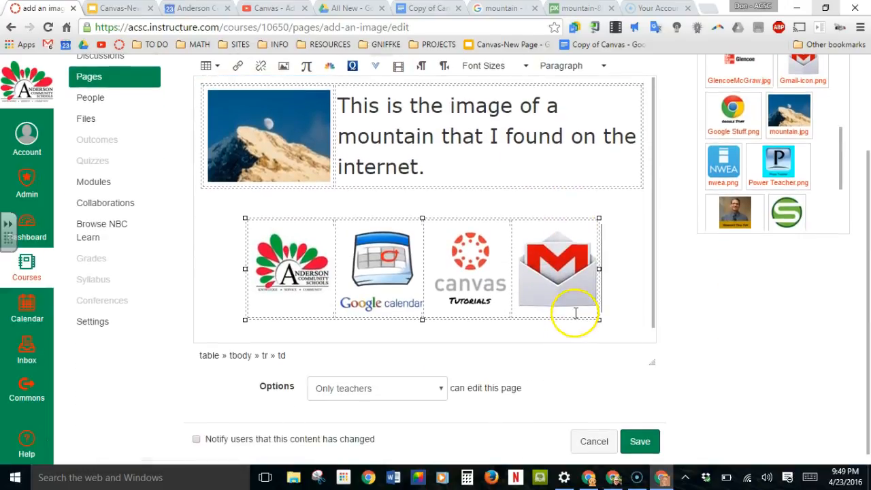
scroll(438, 259, "down", 1)
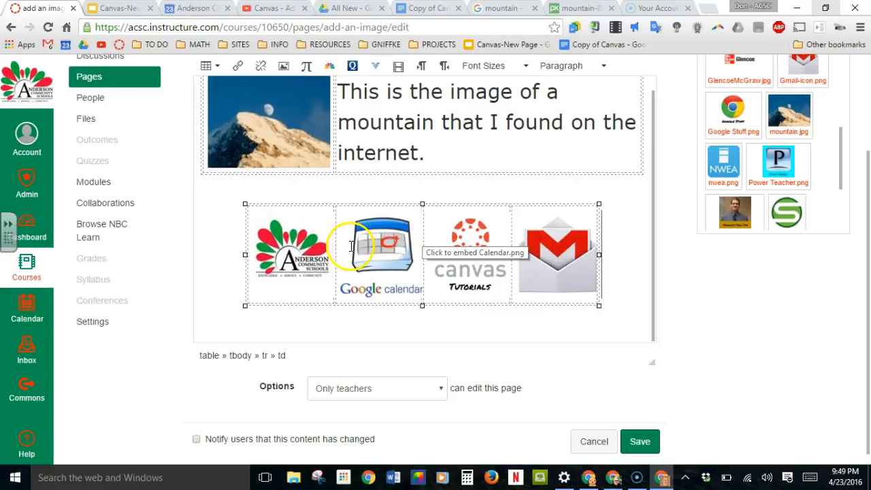
left_click(280, 264)
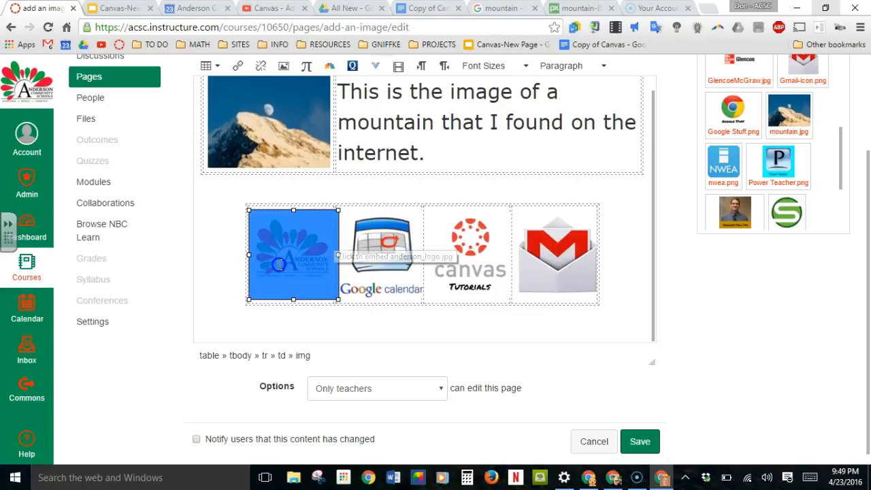
left_click_drag(338, 300, 328, 293)
left_click(399, 263)
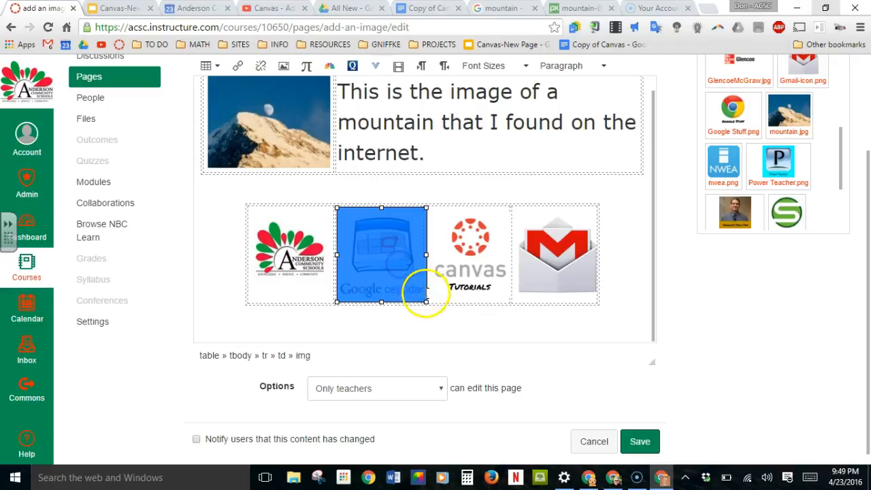
mouse_move(426, 302)
left_mouse_down()
mouse_move(512, 333)
mouse_move(408, 293)
mouse_move(404, 280)
mouse_move(411, 294)
left_mouse_up()
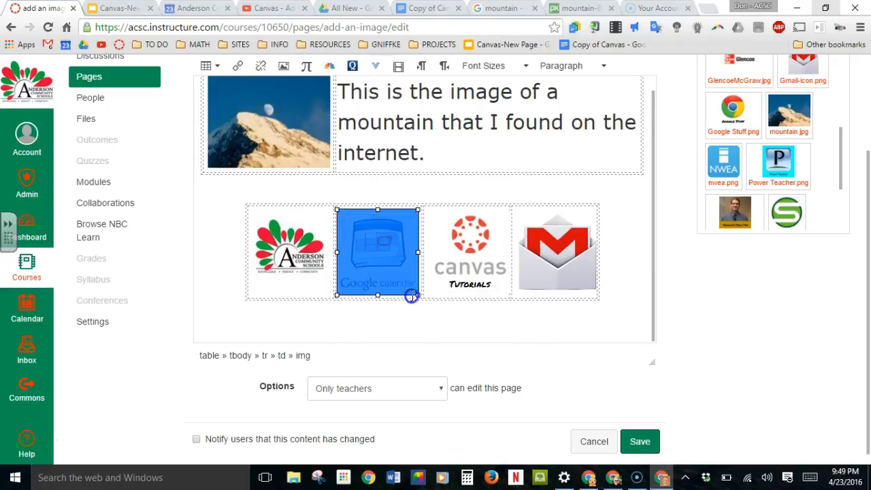
- Shrink the Canvas Tutorials and Gmail images slightly to fit their cells, and save the page
left_click(491, 268)
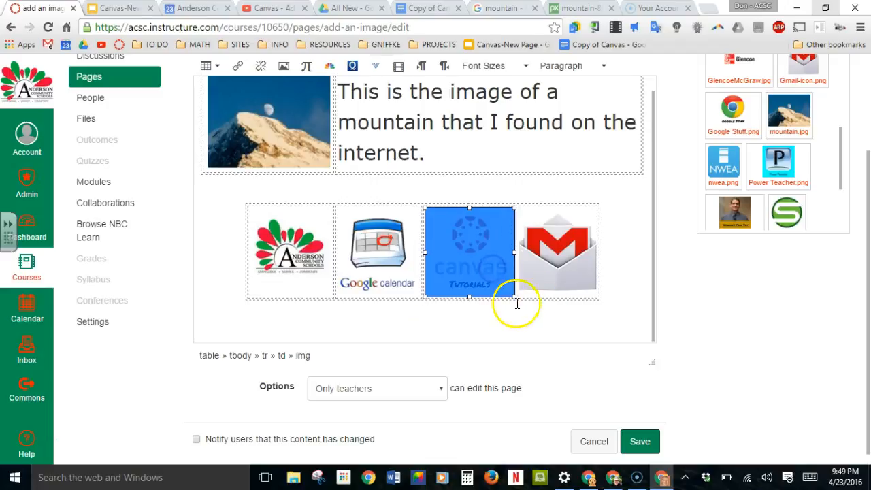
left_click_drag(512, 298, 502, 293)
left_click(550, 266)
left_click_drag(601, 295, 589, 289)
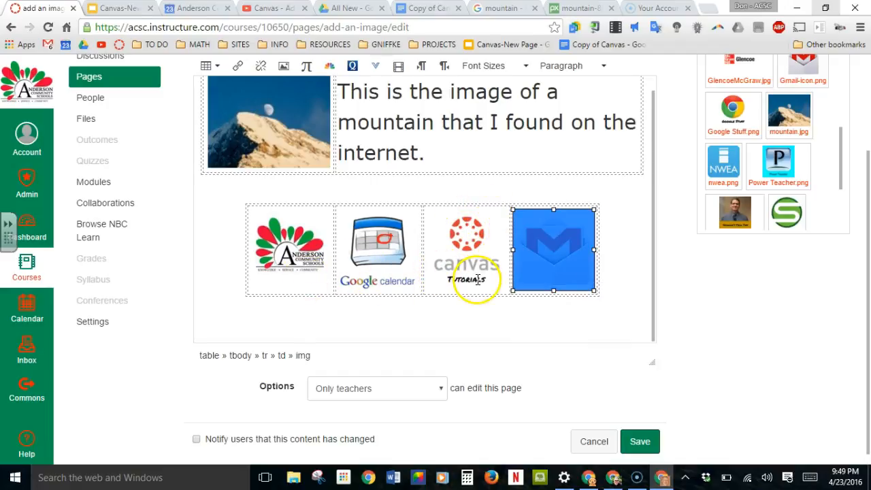
left_click(645, 439)
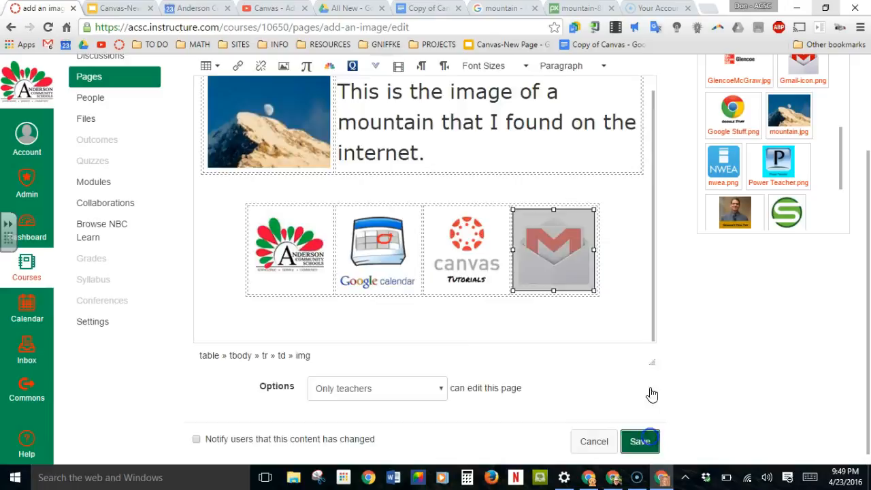